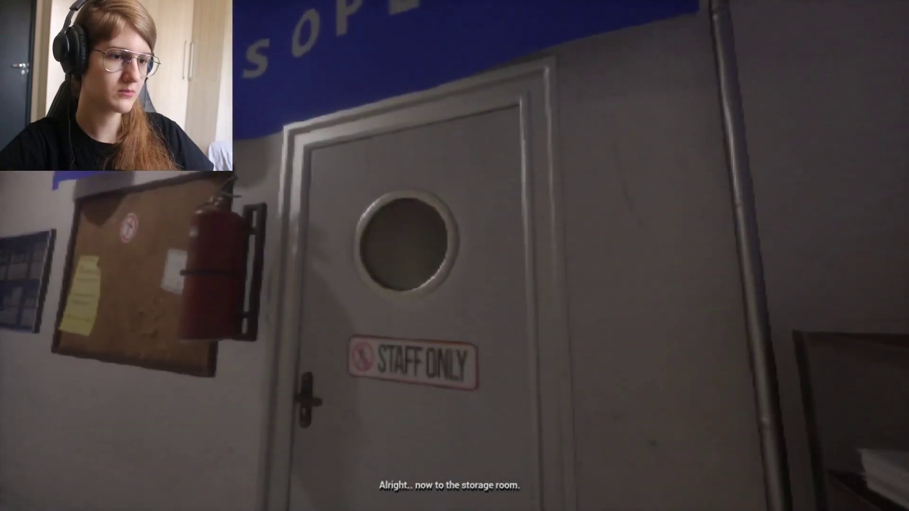
key(e)
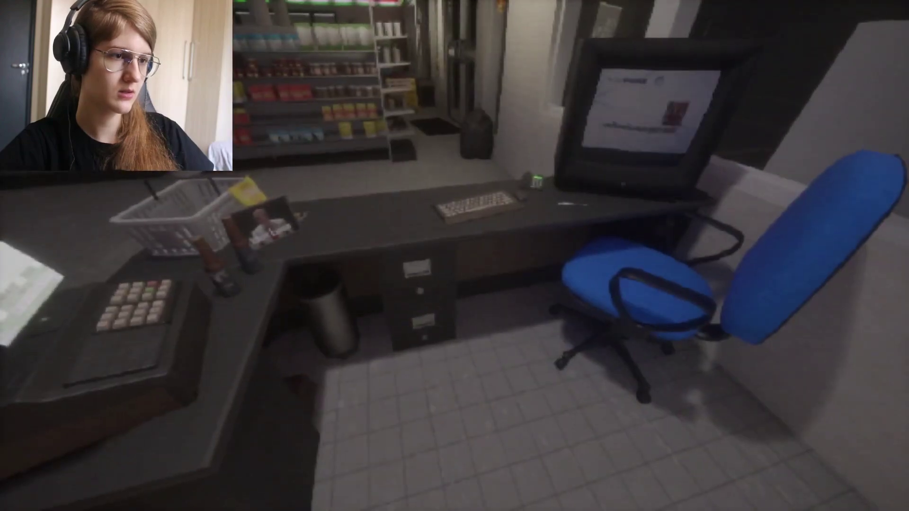
key(w)
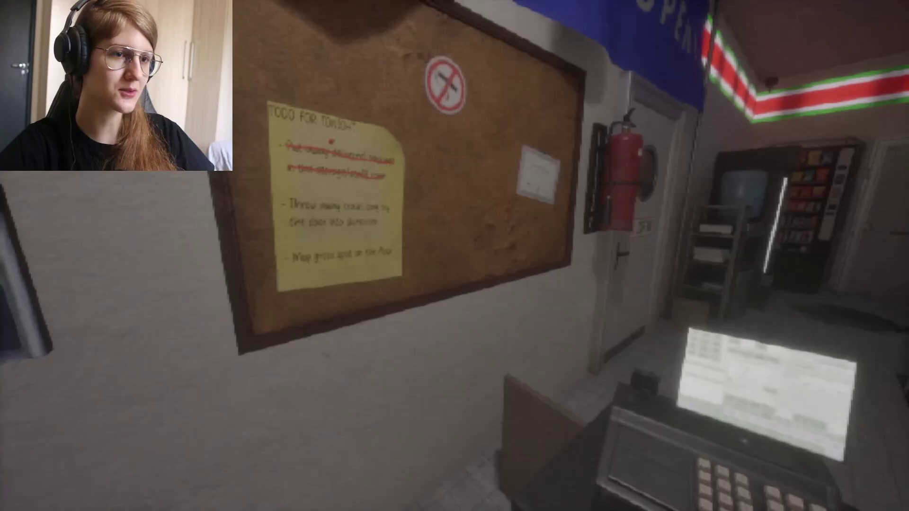
key(s)
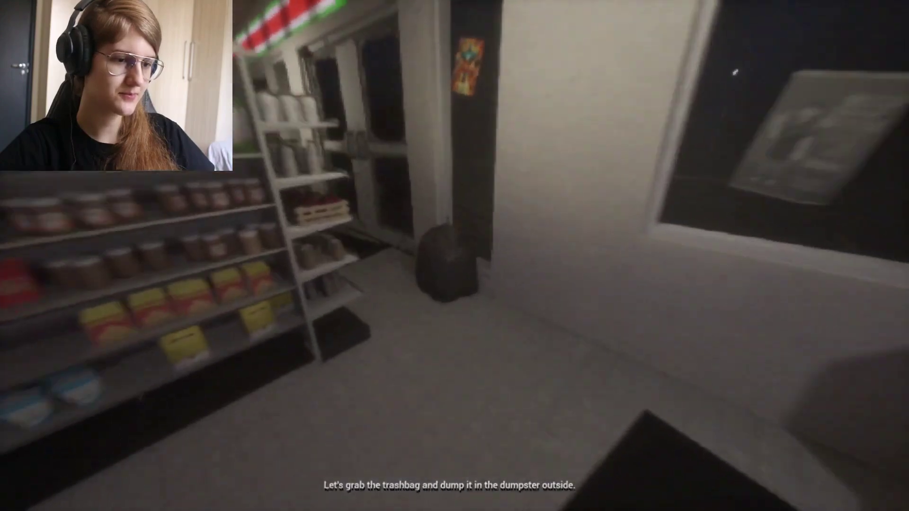
key(e)
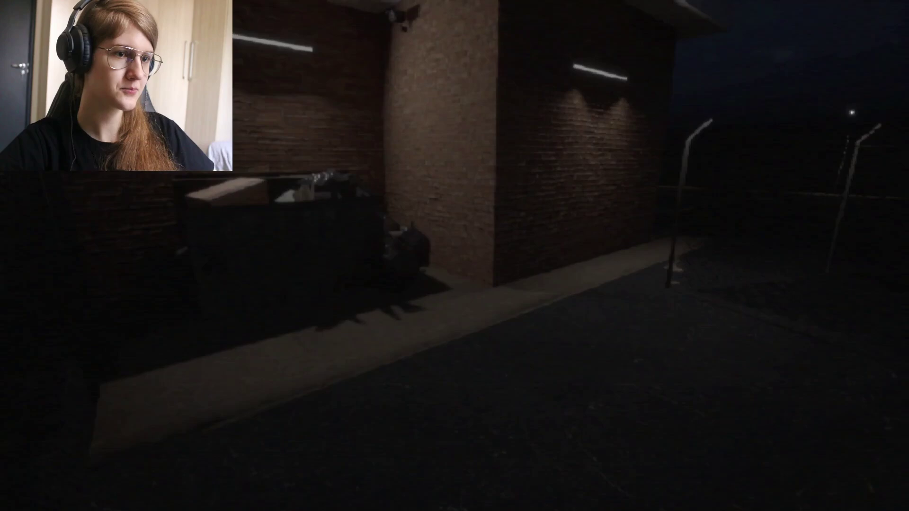
key(w)
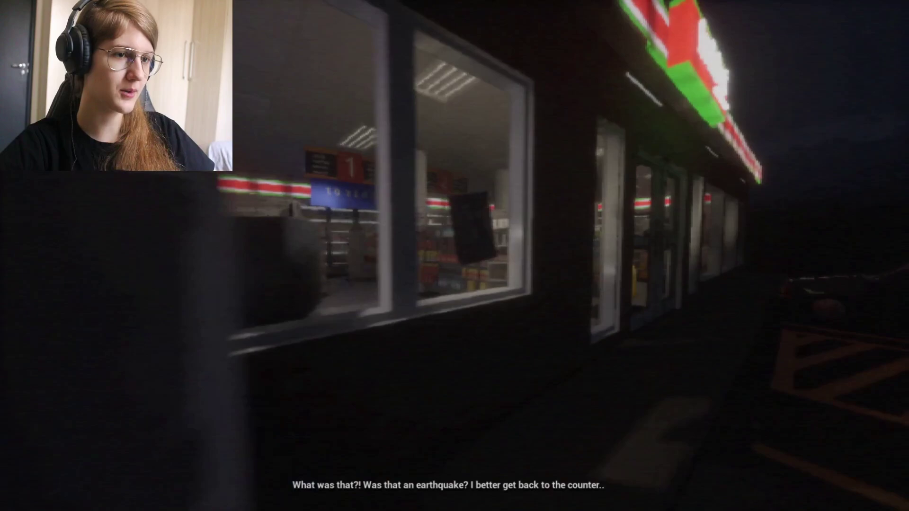
key(w)
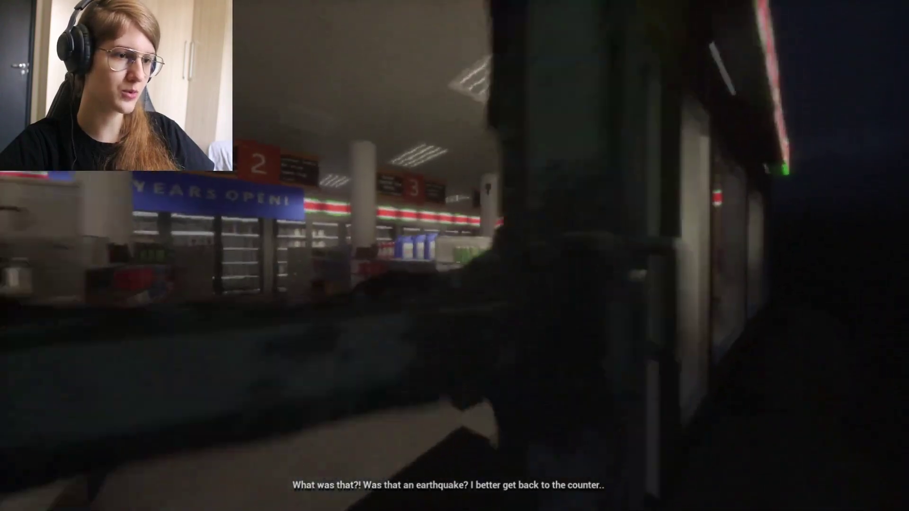
key(w)
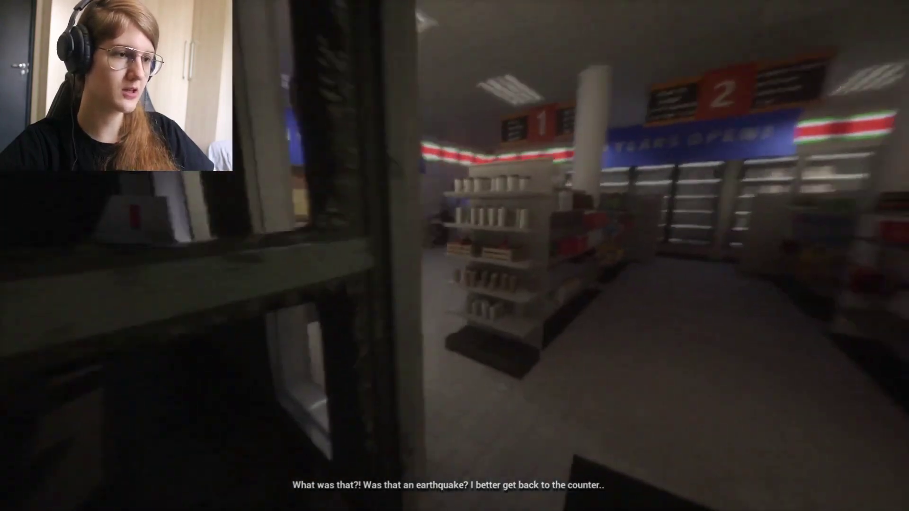
key(w)
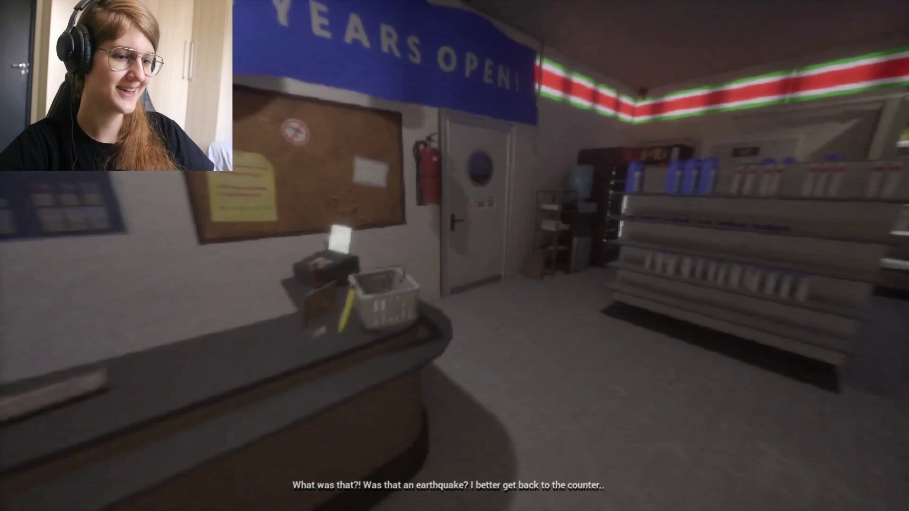